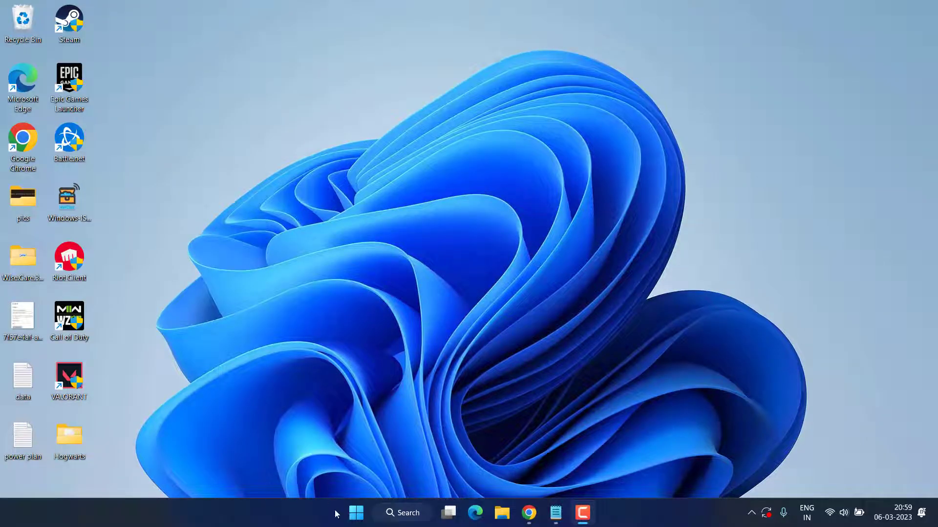
# Check the Radeon RX 5500M driver version in Device Manager, then cancel its properties.
pyautogui.rightClick(351, 519)
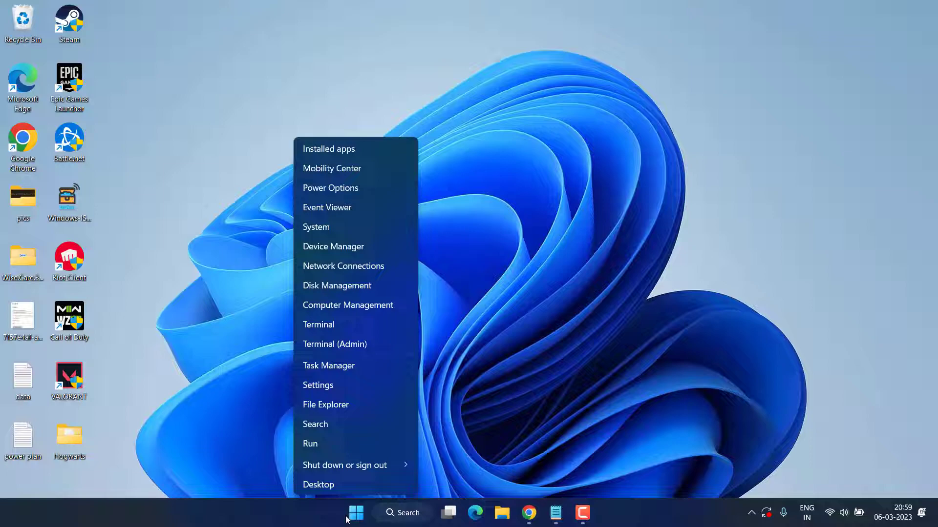
pyautogui.click(369, 249)
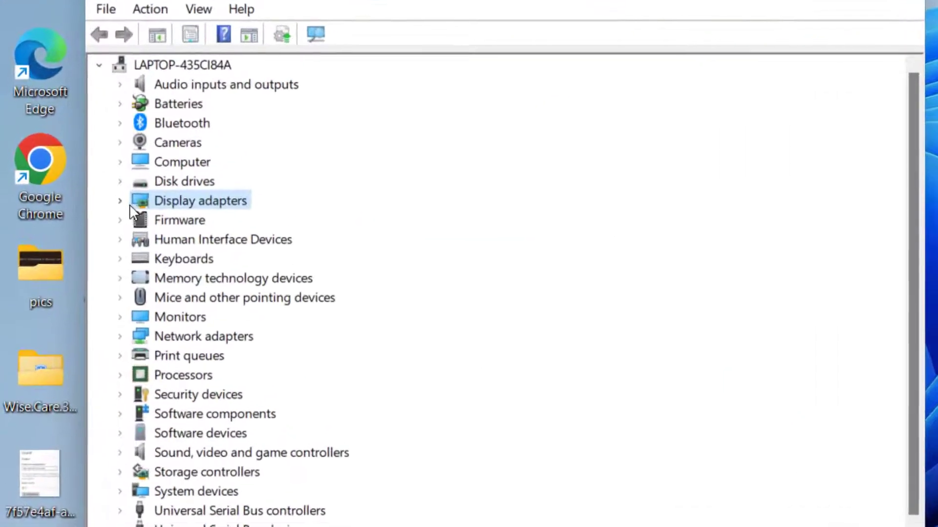
pyautogui.doubleClick(130, 206)
pyautogui.click(250, 245)
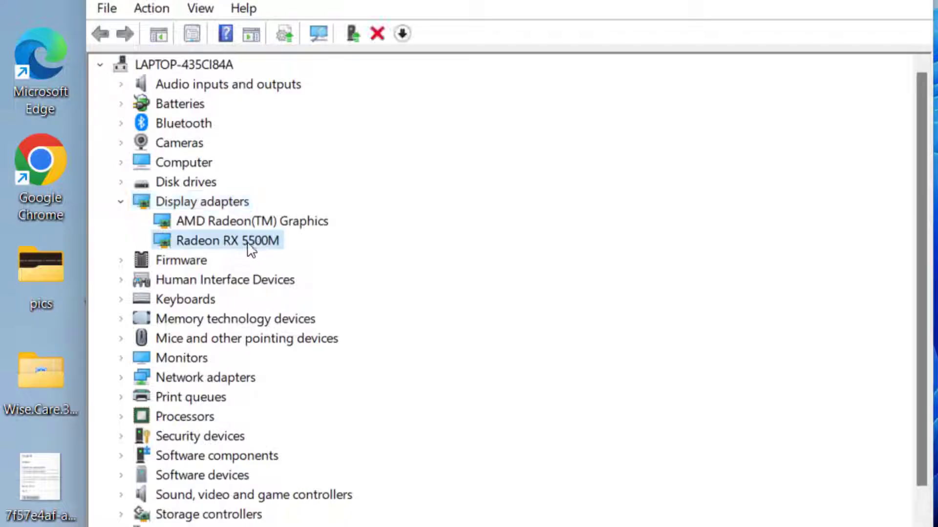
pyautogui.rightClick(250, 248)
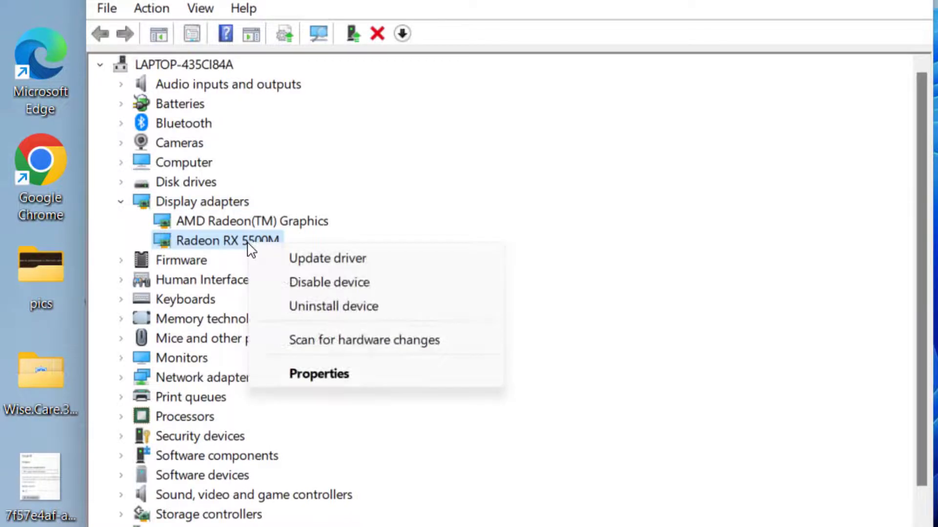
pyautogui.click(334, 377)
pyautogui.click(376, 80)
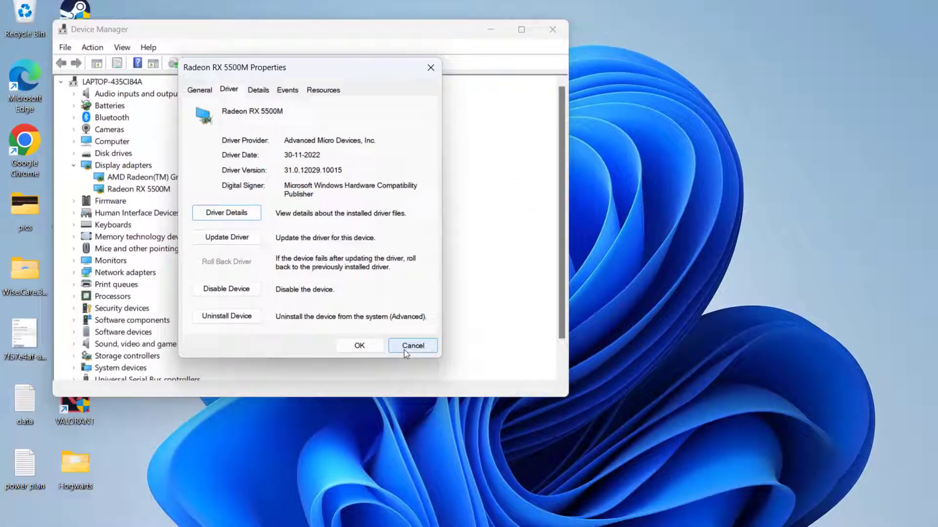
pyautogui.click(677, 498)
# Close the Device Manager window.
pyautogui.click(509, 35)
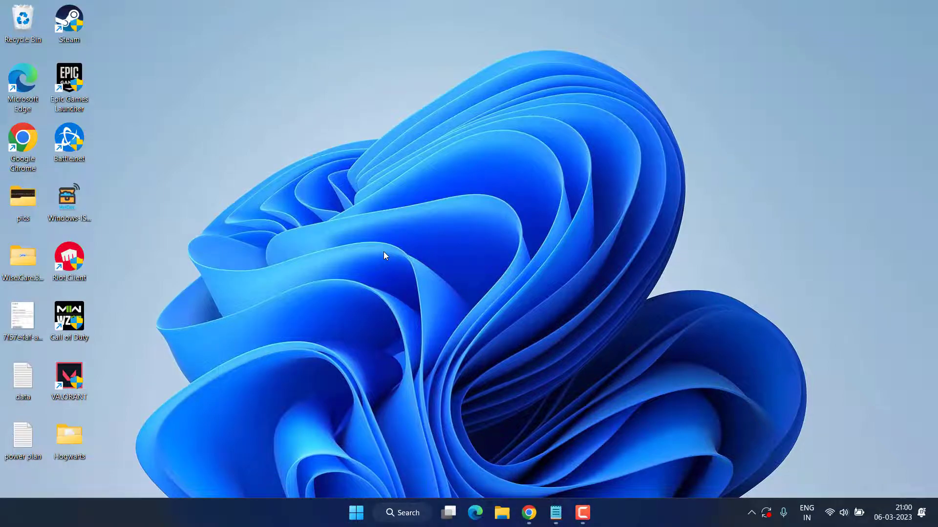
# Open the Temporary files page under System > Storage in Settings.
pyautogui.press('super+i')
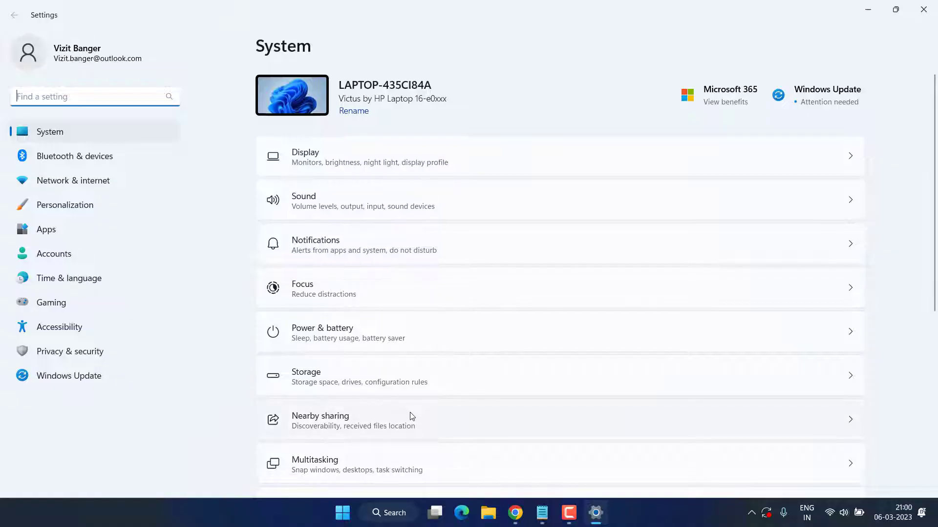
pyautogui.click(65, 133)
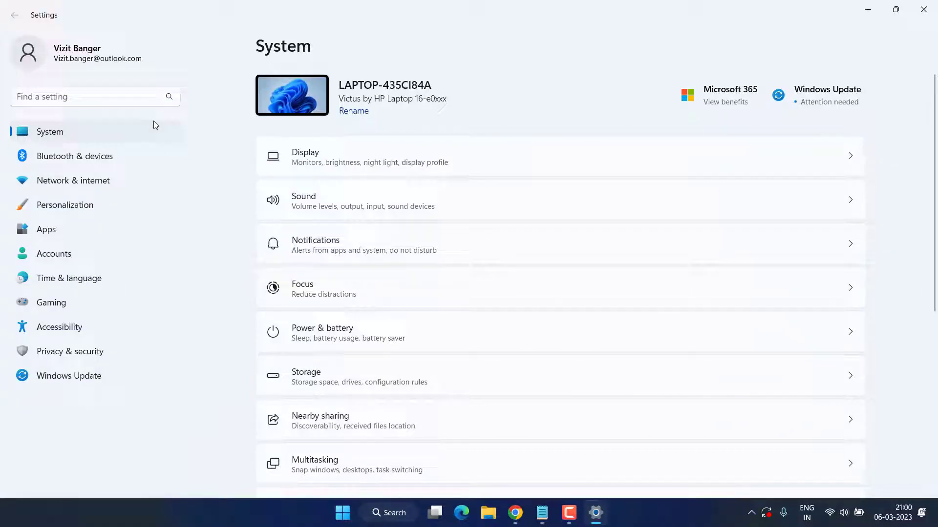
pyautogui.click(358, 383)
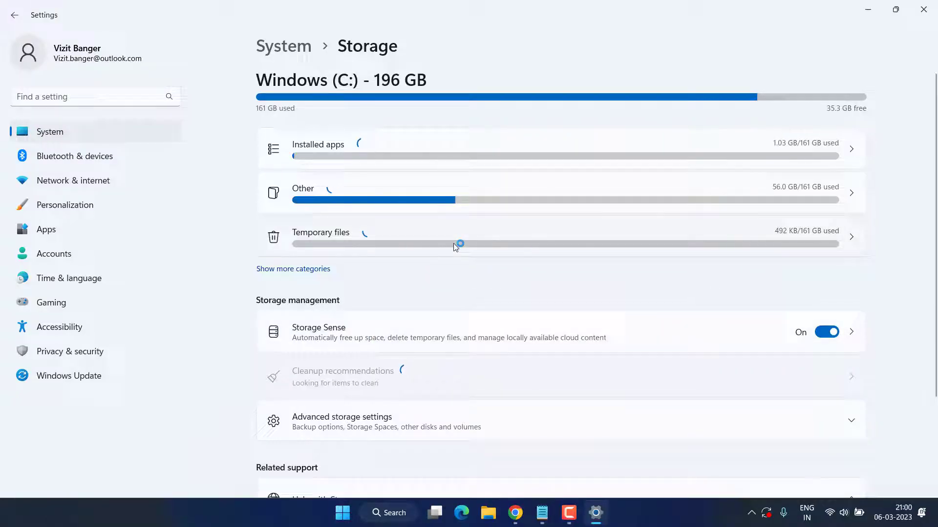
pyautogui.click(496, 248)
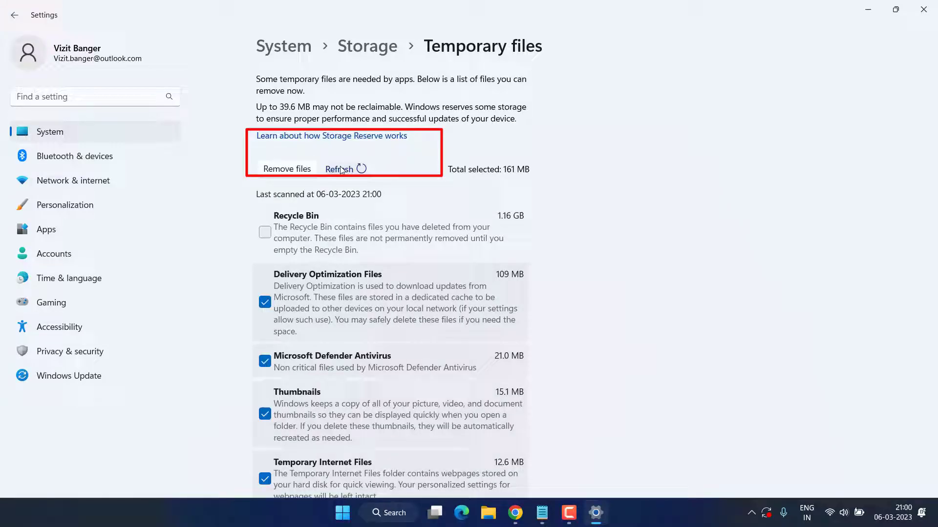
# Uncheck every category except DirectX Shader Cache and remove those 3.39 MB of files.
pyautogui.scroll(-2, 287, 239)
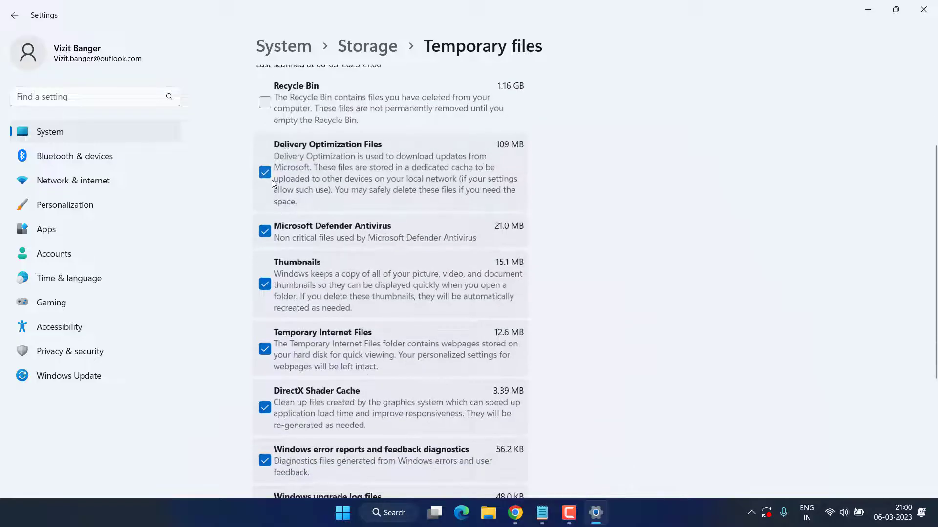
pyautogui.click(266, 230)
pyautogui.click(265, 285)
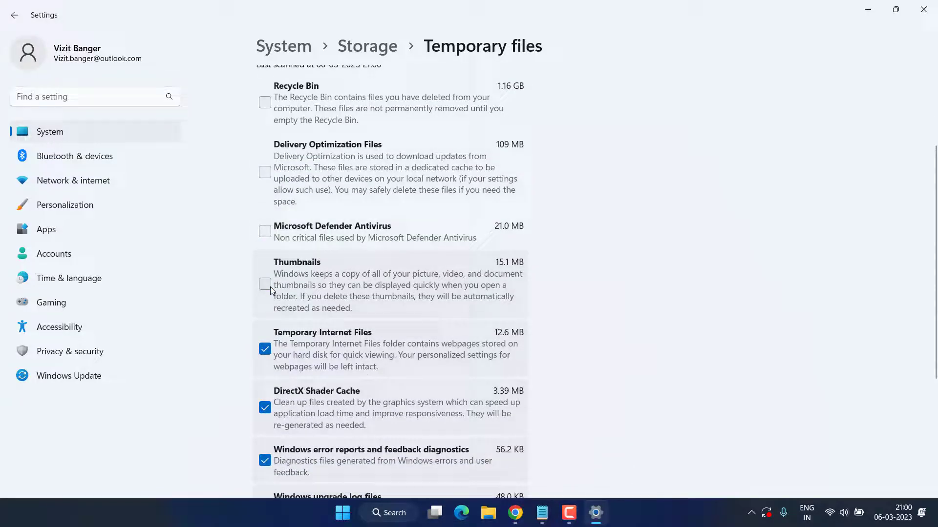
pyautogui.scroll(-2, 272, 255)
pyautogui.click(264, 219)
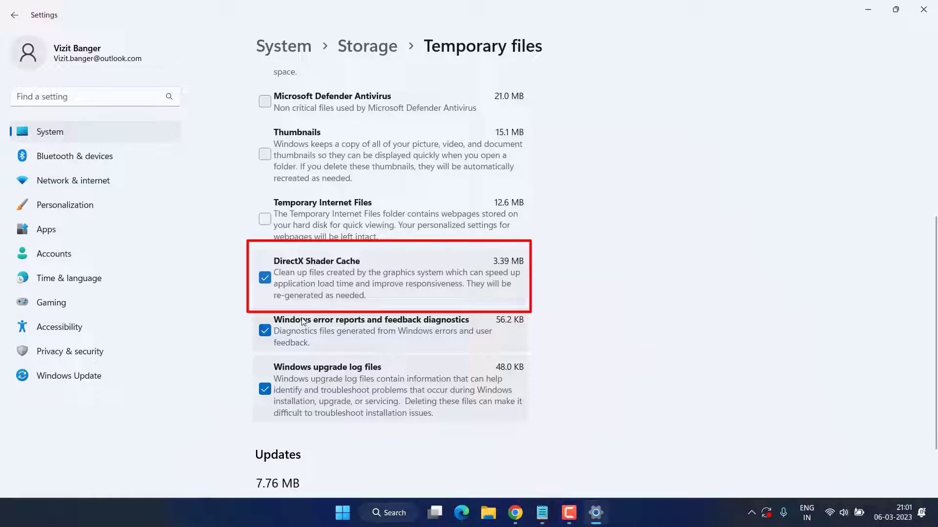
pyautogui.click(264, 331)
pyautogui.click(264, 389)
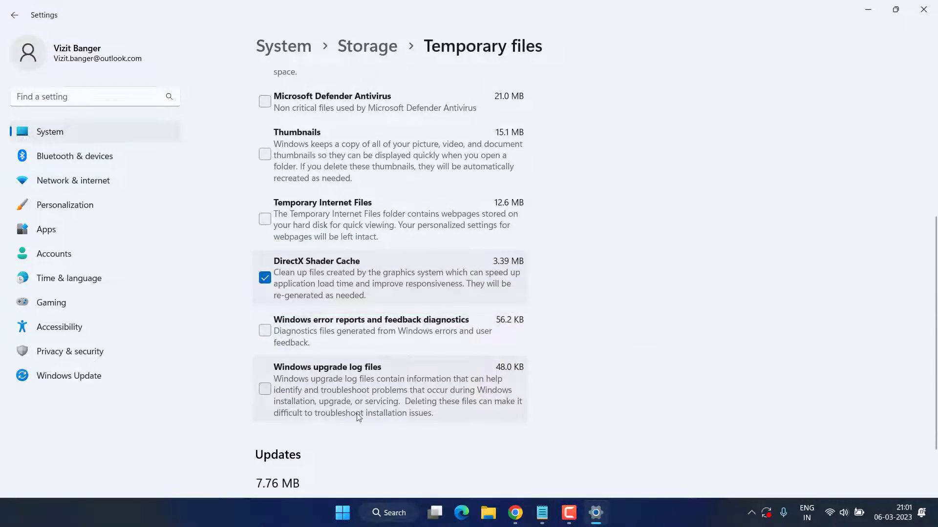
pyautogui.scroll(4, 376, 397)
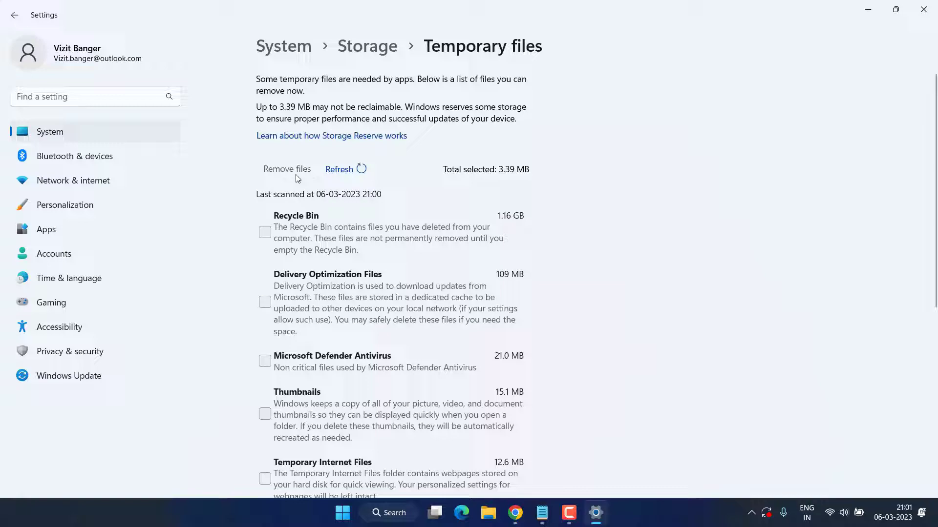
pyautogui.click(290, 170)
pyautogui.click(424, 285)
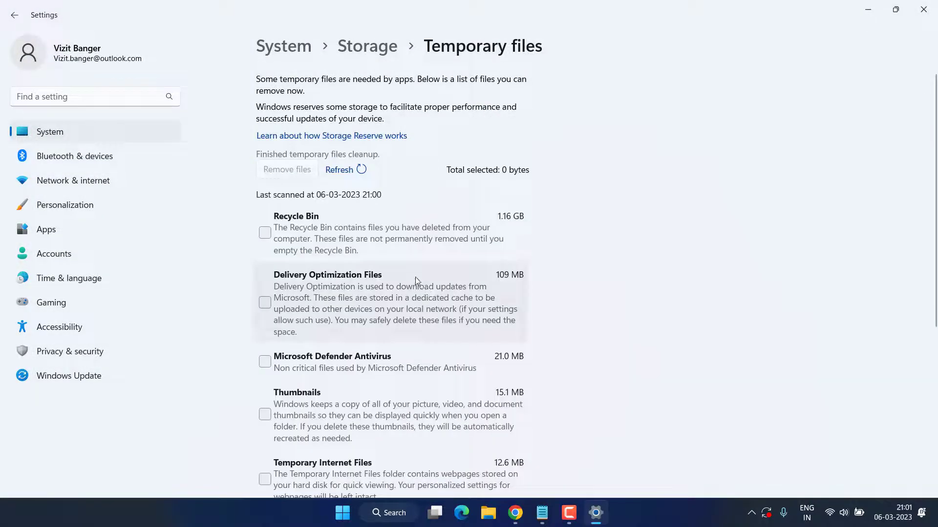
# Close Settings and run %localappdata% to open the AppData\Local folder.
pyautogui.click(924, 9)
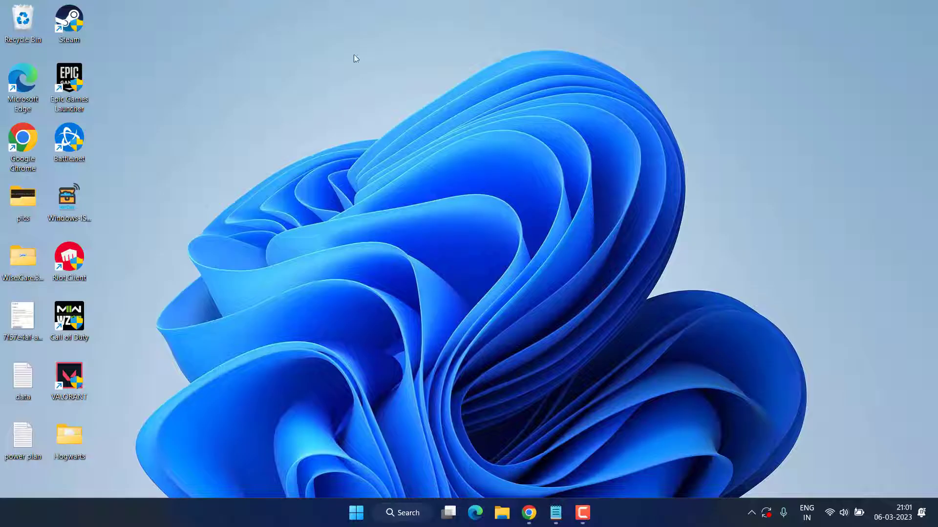
pyautogui.rightClick(357, 512)
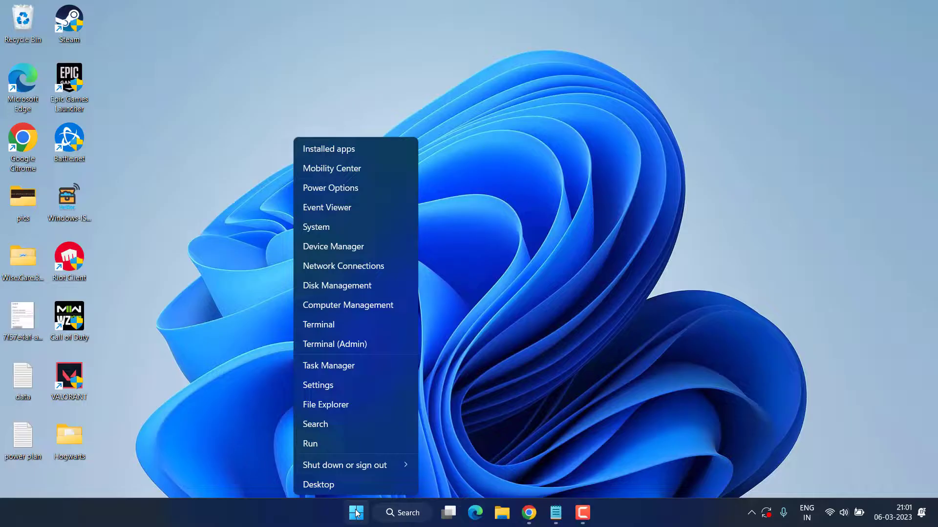
pyautogui.click(321, 443)
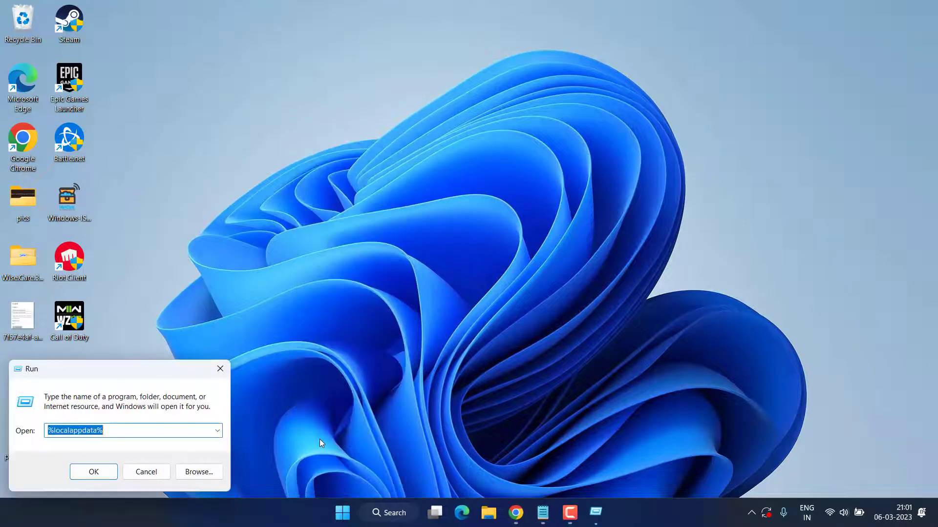
pyautogui.write('%')
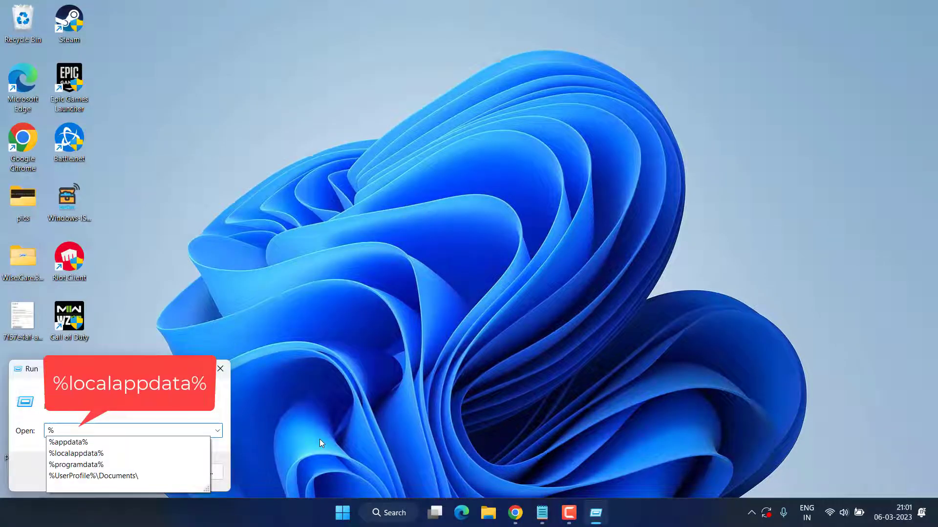
pyautogui.press('Down')
pyautogui.press('Down')
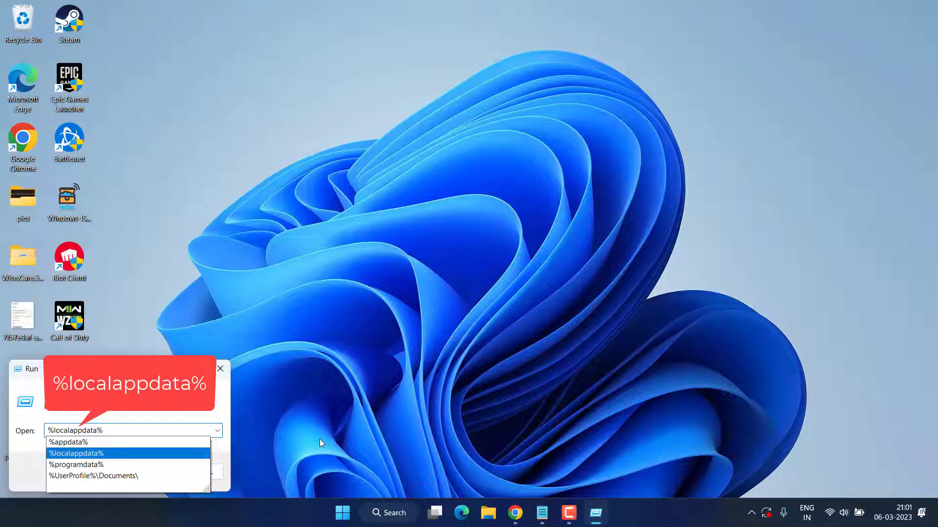
pyautogui.press('Return')
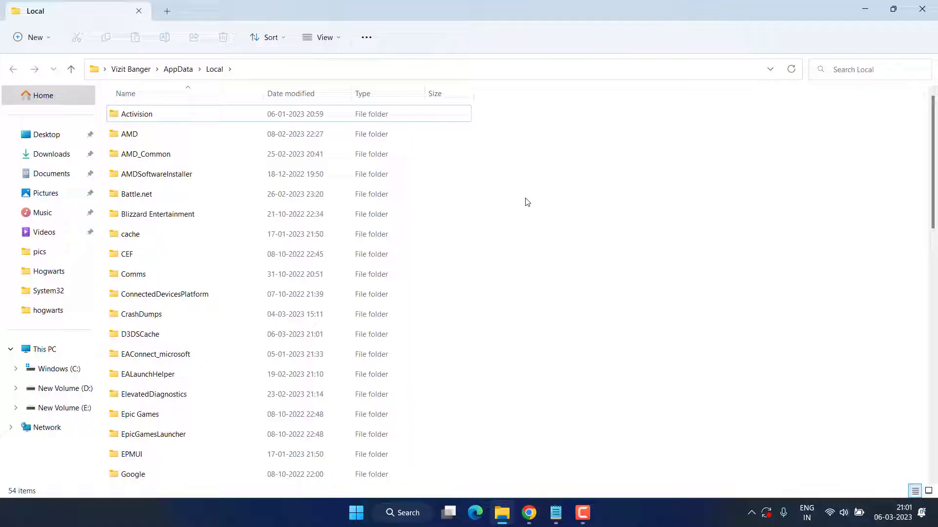
# Confirm under View > Show that Hidden items is ticked.
pyautogui.click(330, 37)
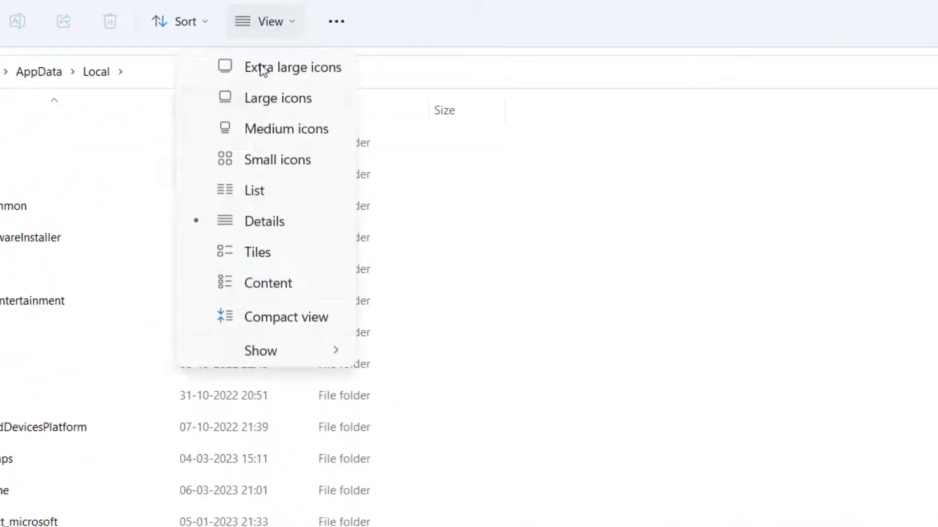
pyautogui.moveTo(283, 357)
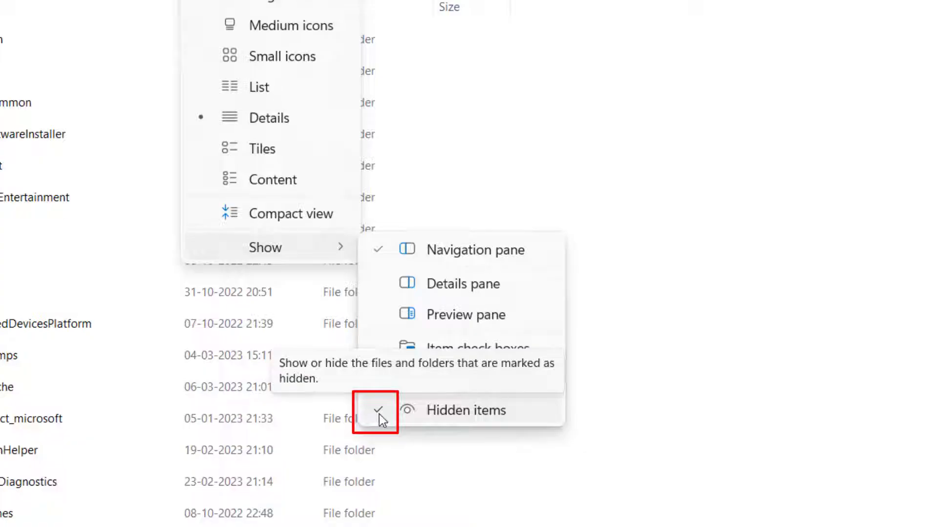
# Go to Hogwarts legacy\Saved\Config\WindowsNoEditor and select GameUserSettings.
pyautogui.click(760, 273)
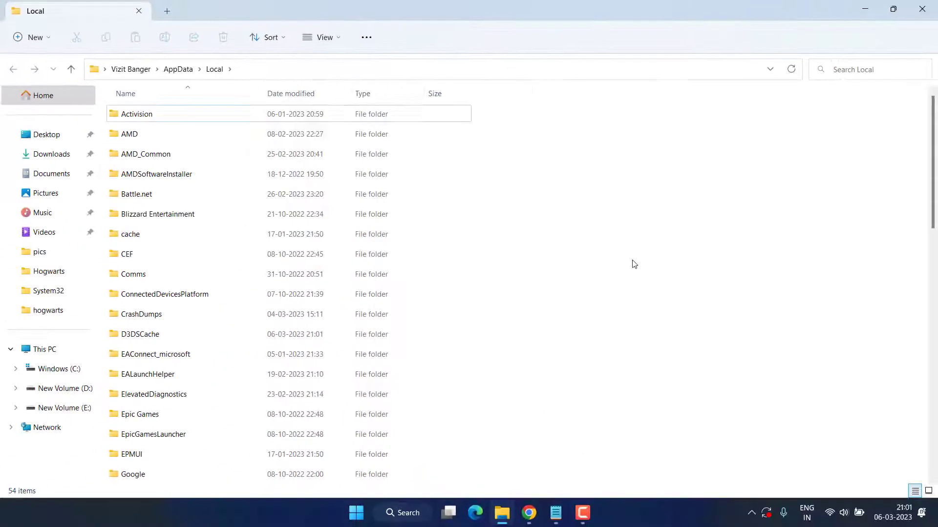
pyautogui.write('hog')
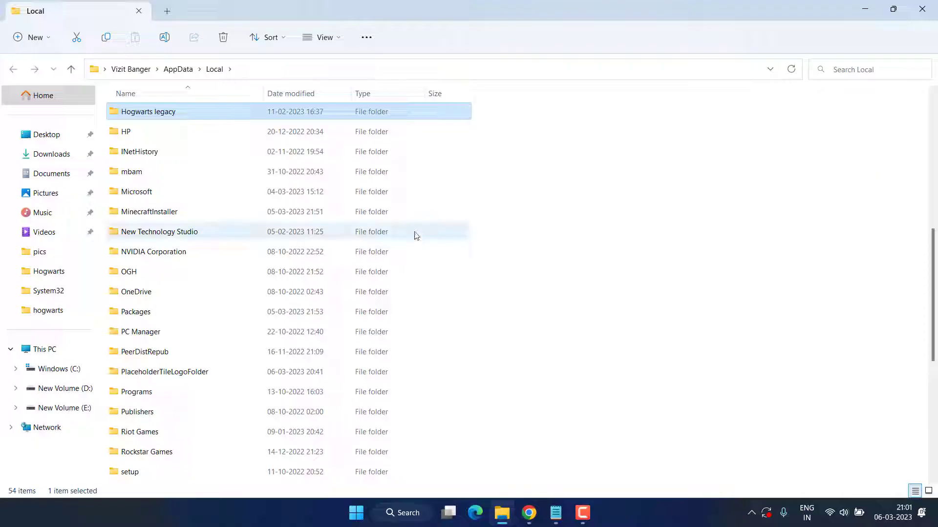
pyautogui.doubleClick(145, 116)
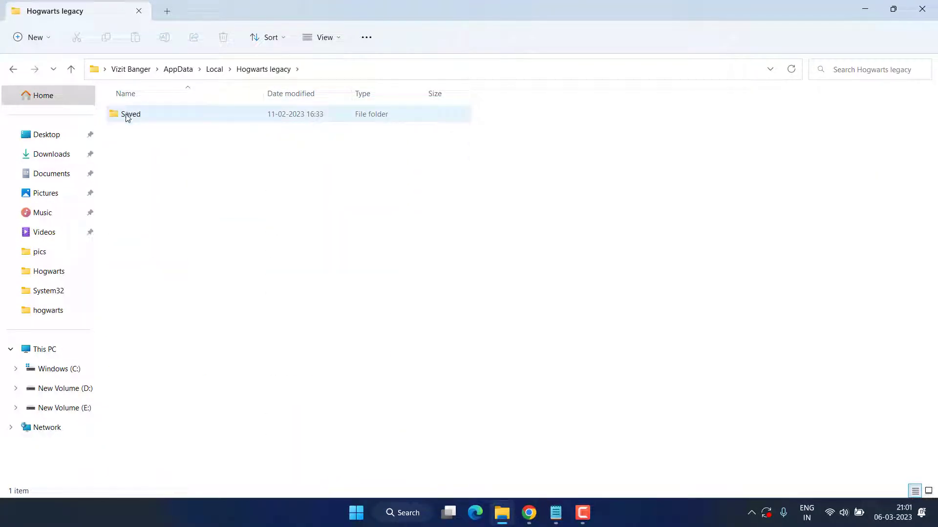
pyautogui.doubleClick(127, 115)
pyautogui.doubleClick(136, 116)
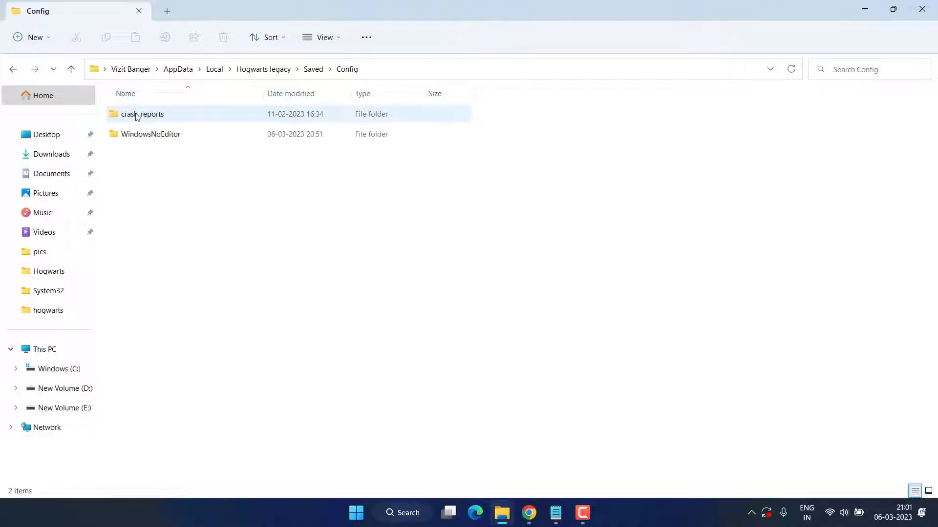
pyautogui.doubleClick(152, 134)
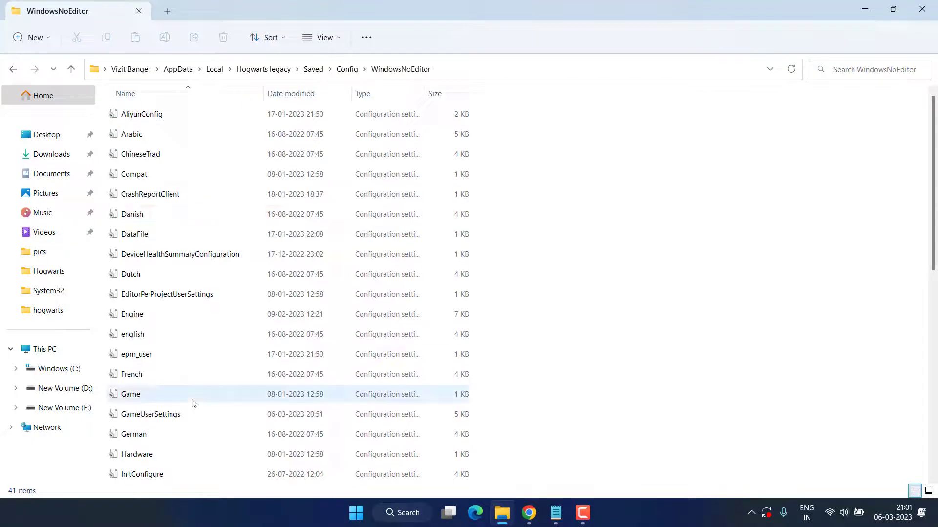
pyautogui.click(153, 416)
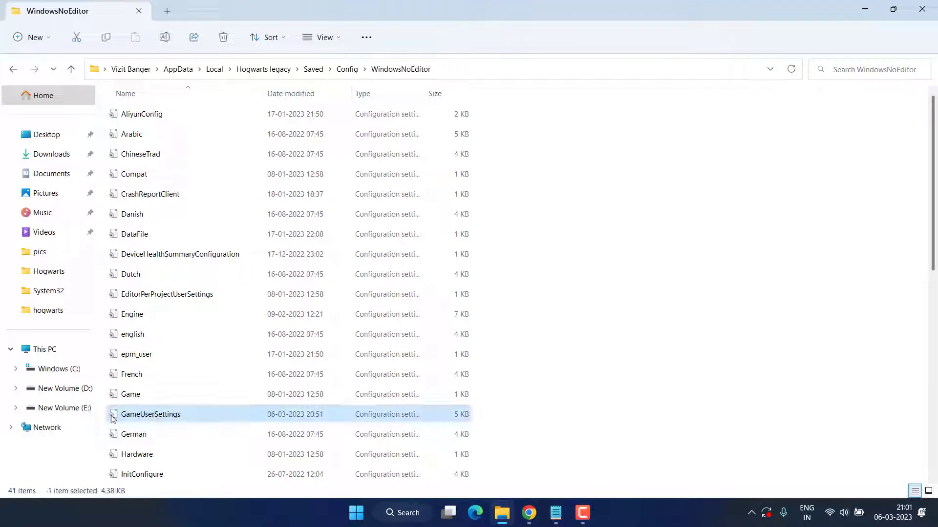
# Open GameUserSettings in Notepad and confirm the ray-tracing Shadows, Reflections and AO entries are False.
pyautogui.rightClick(175, 419)
pyautogui.moveTo(307, 279)
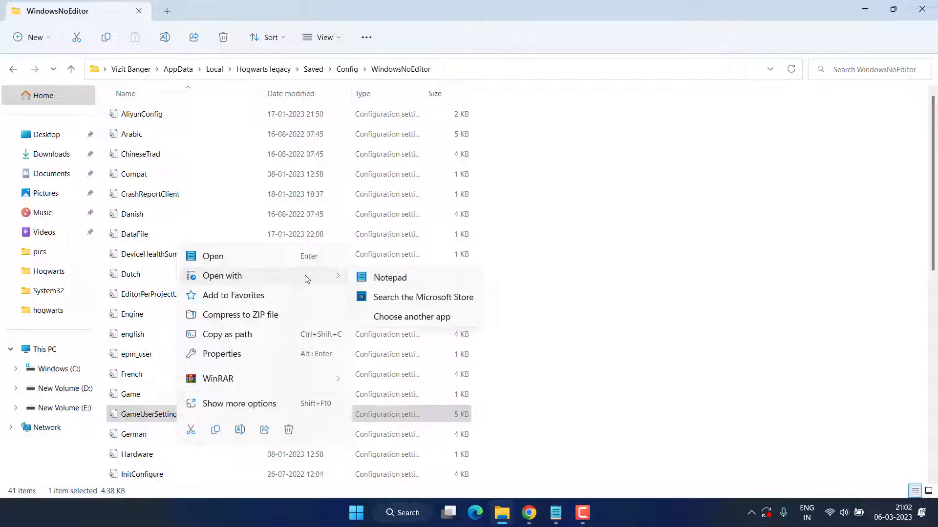
pyautogui.click(398, 279)
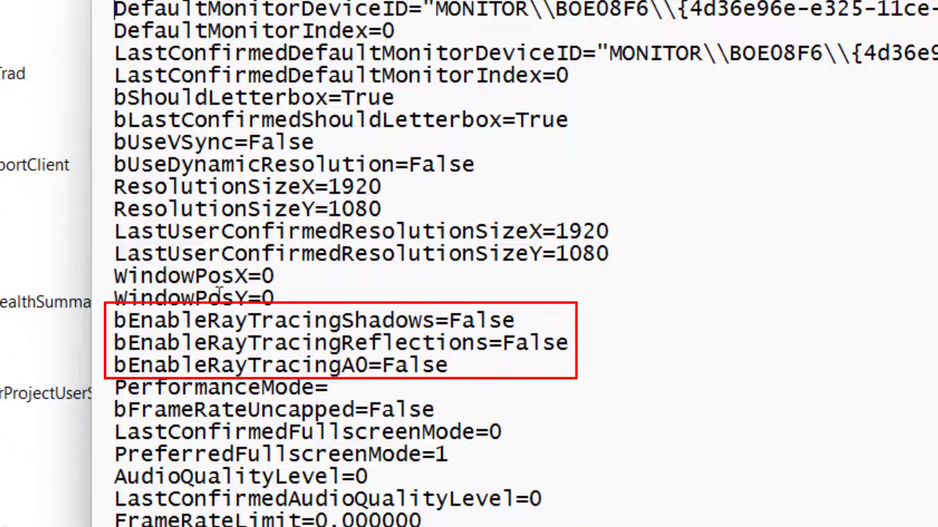
pyautogui.moveTo(115, 322); pyautogui.dragTo(468, 366)
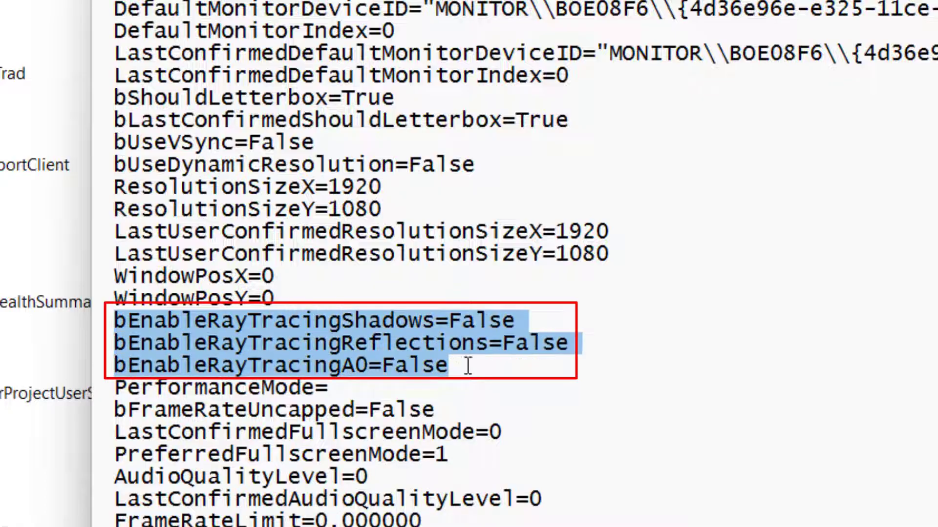
pyautogui.click(484, 324)
pyautogui.moveTo(518, 320); pyautogui.dragTo(454, 316)
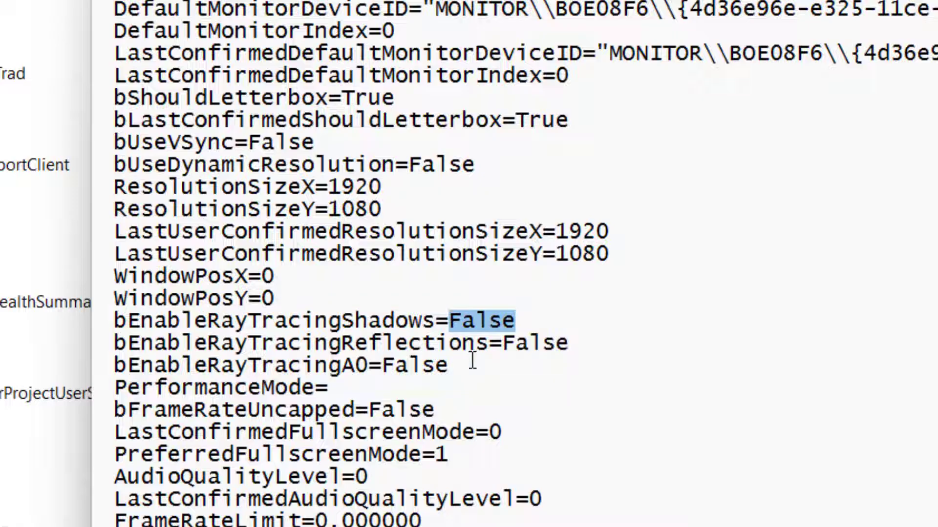
pyautogui.click(768, 278)
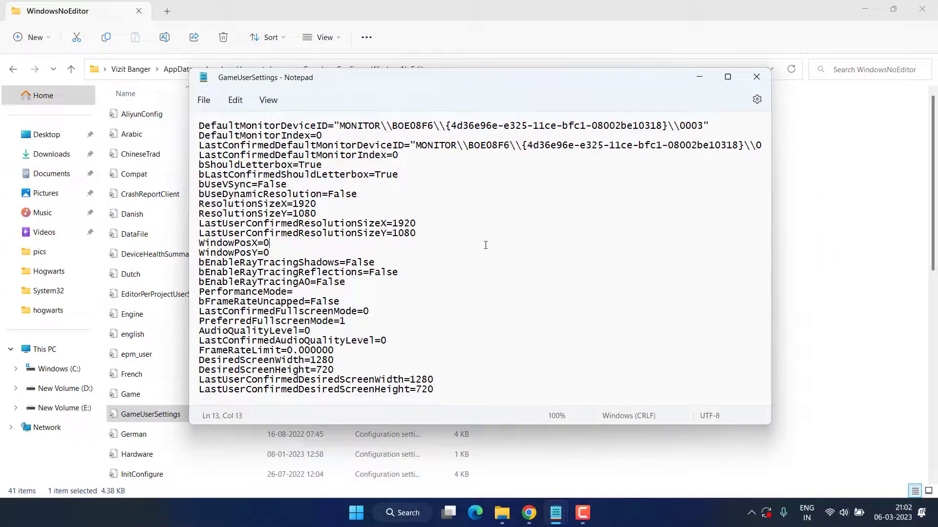
# Search 'shader' and add a blank line below LastOpened=Phoenix in [ShaderPipelineCache.CacheFile].
pyautogui.hotkey('ctrl', 'f')
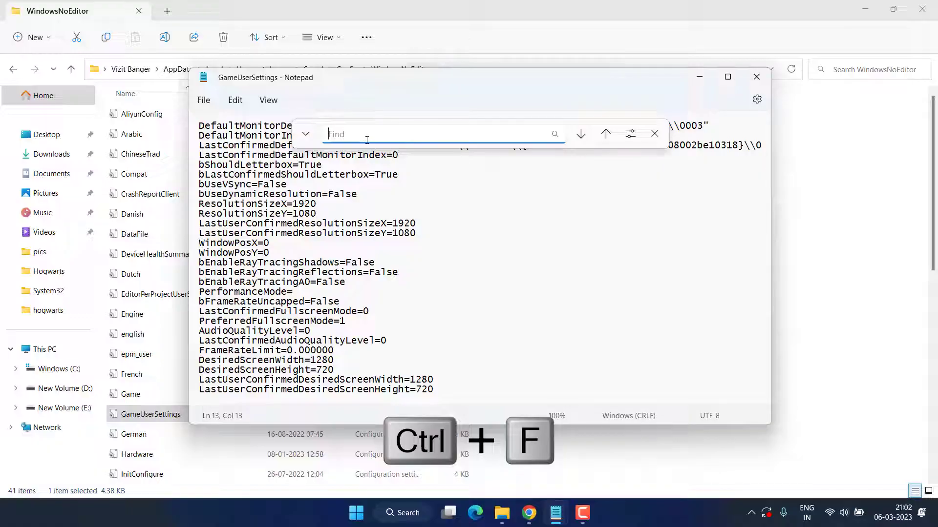
pyautogui.write('shader')
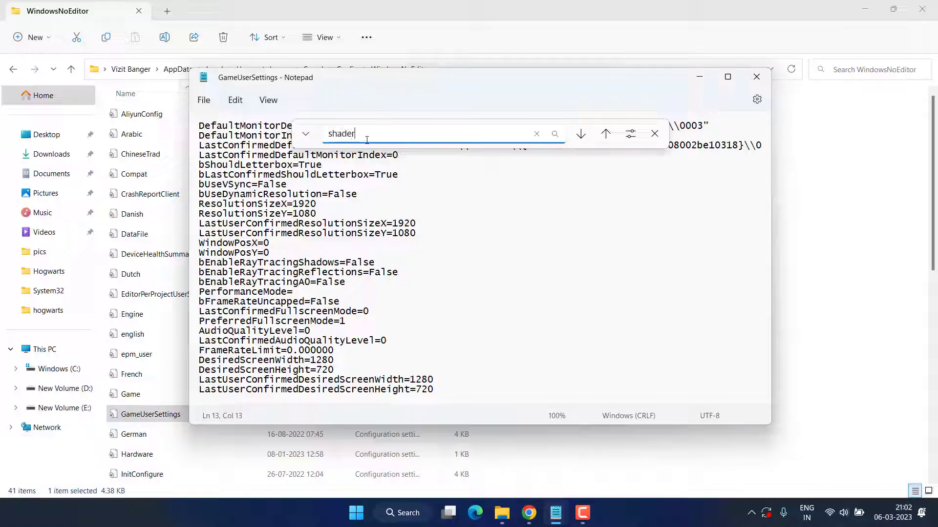
pyautogui.press('Return')
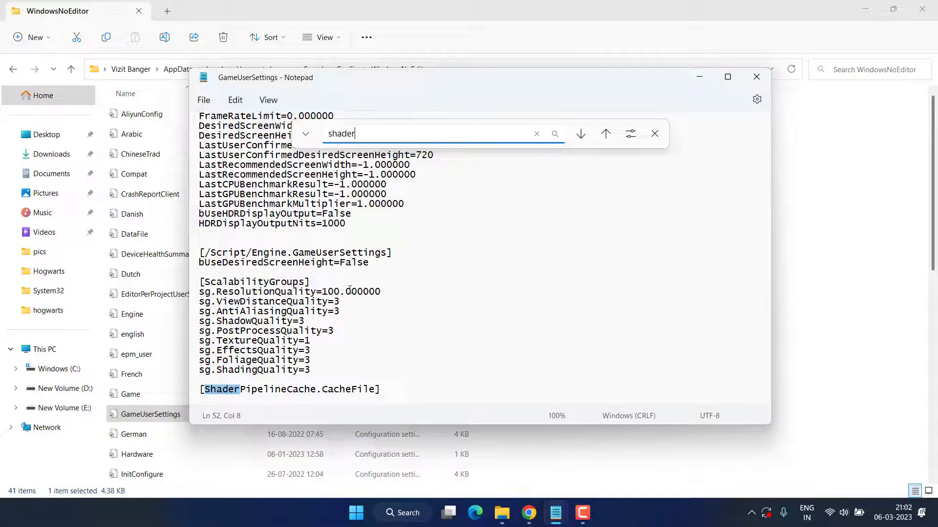
pyautogui.scroll(-2, 348, 269)
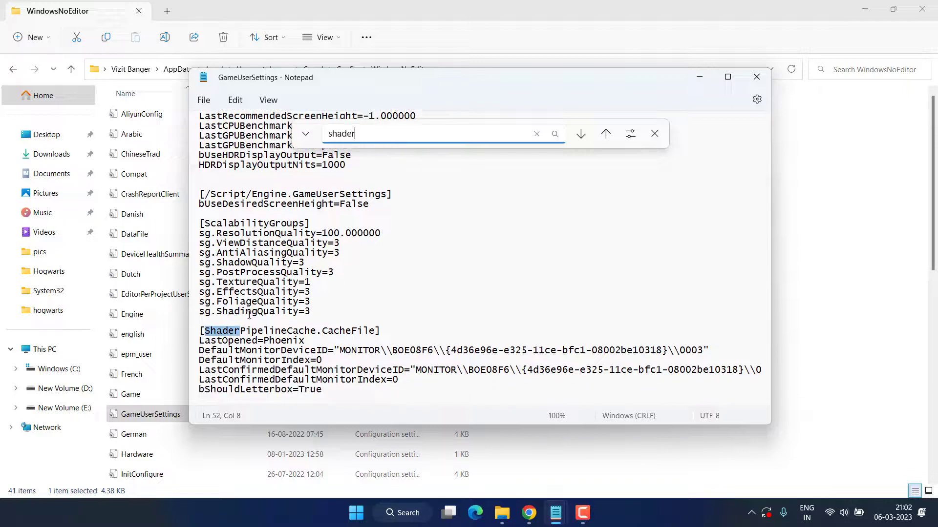
pyautogui.click(316, 340)
pyautogui.press('Return')
pyautogui.press('Return')
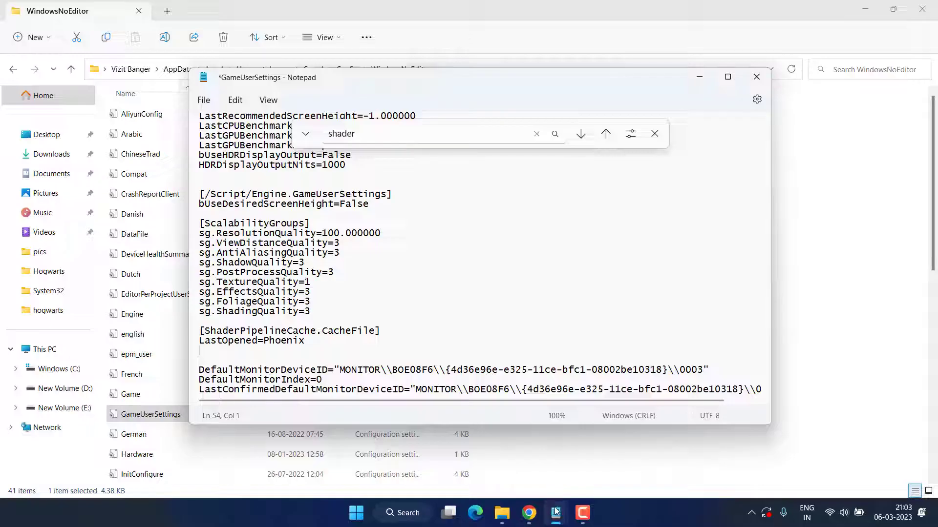
# Copy the line r.ShaderPipelineCache.Enabled = 0 from the hogwarts notes.
pyautogui.moveTo(556, 513)
pyautogui.click(491, 469)
pyautogui.click(281, 126)
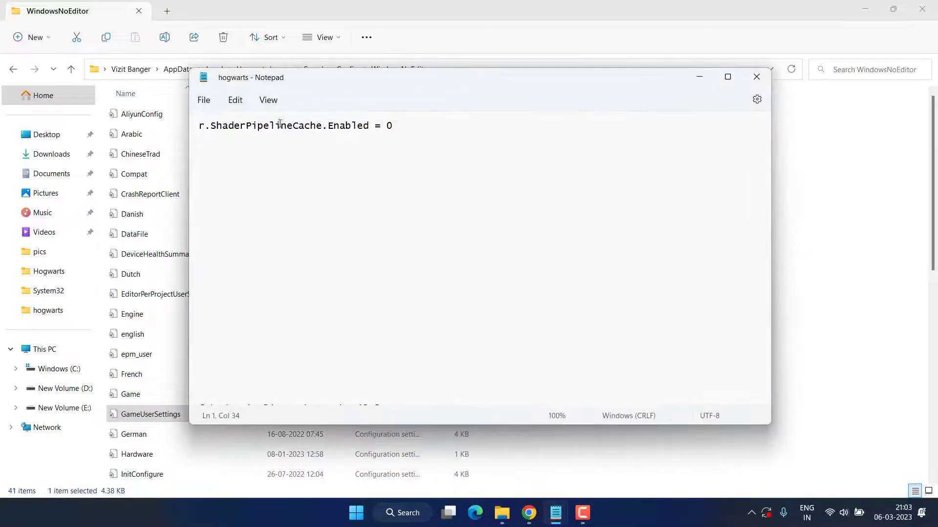
pyautogui.moveTo(404, 130); pyautogui.dragTo(197, 127)
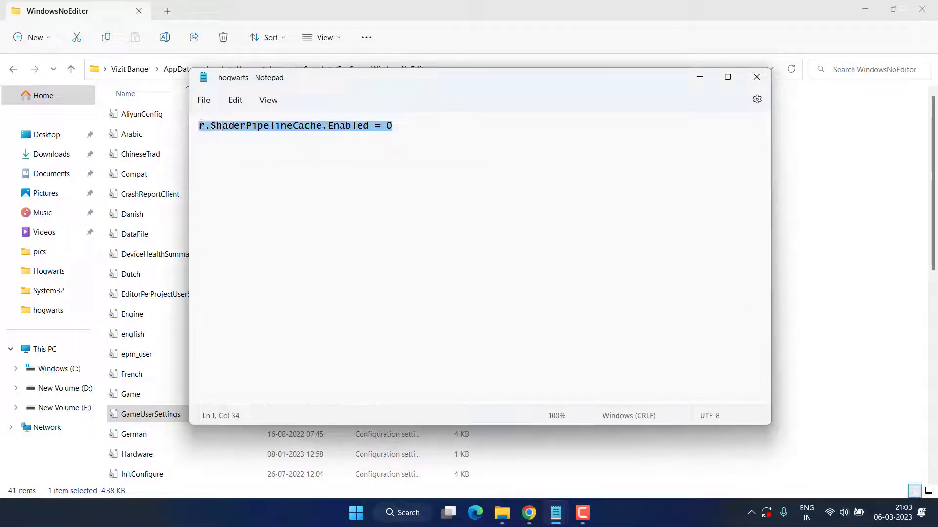
pyautogui.rightClick(231, 128)
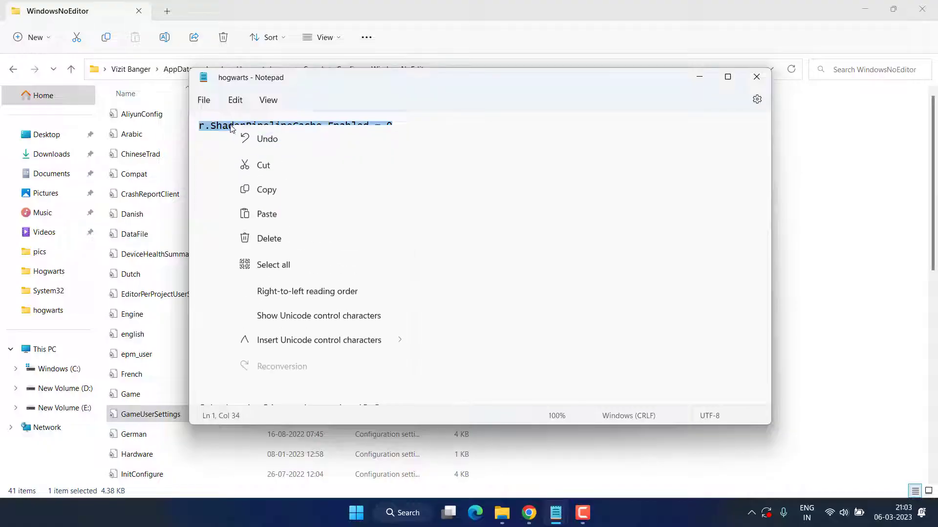
pyautogui.click(273, 192)
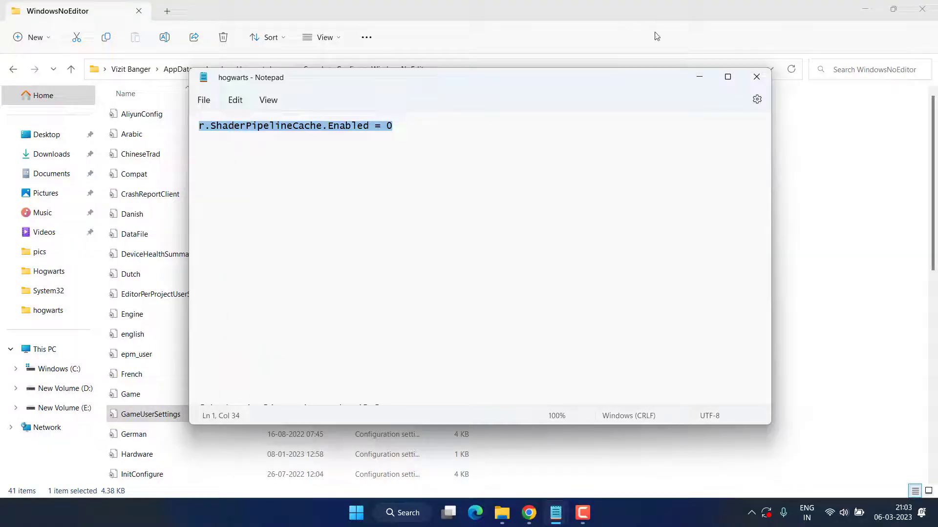
pyautogui.click(698, 78)
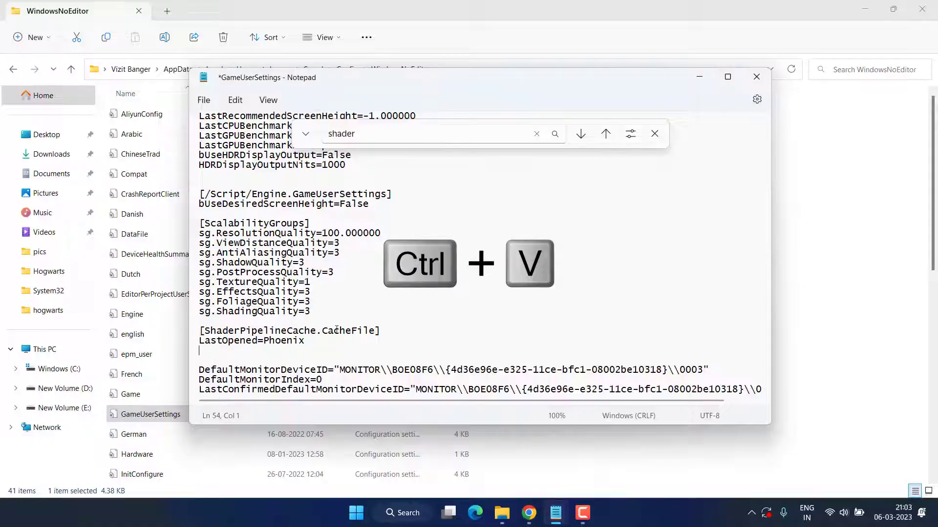
# Paste the line under LastOpened=Phoenix, save GameUserSettings and close Notepad.
pyautogui.hotkey('ctrl', 'v')
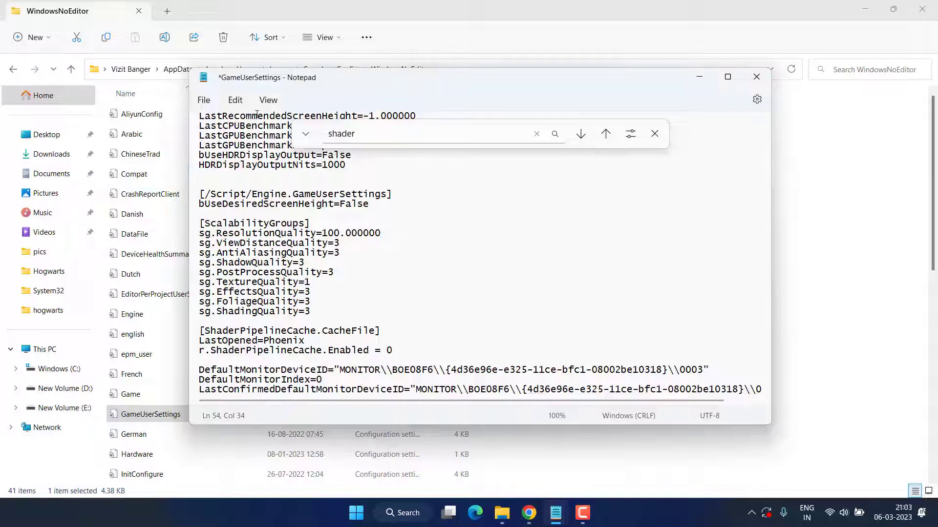
pyautogui.click(205, 102)
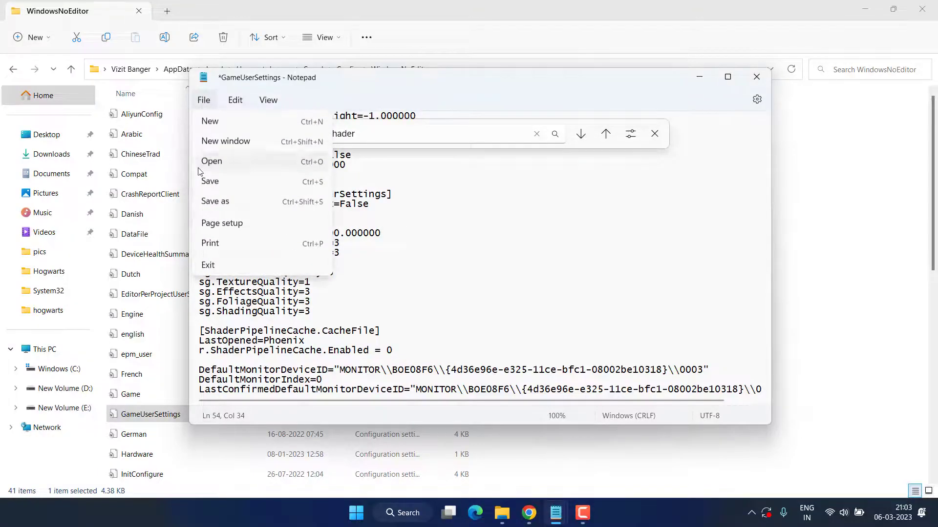
pyautogui.click(247, 182)
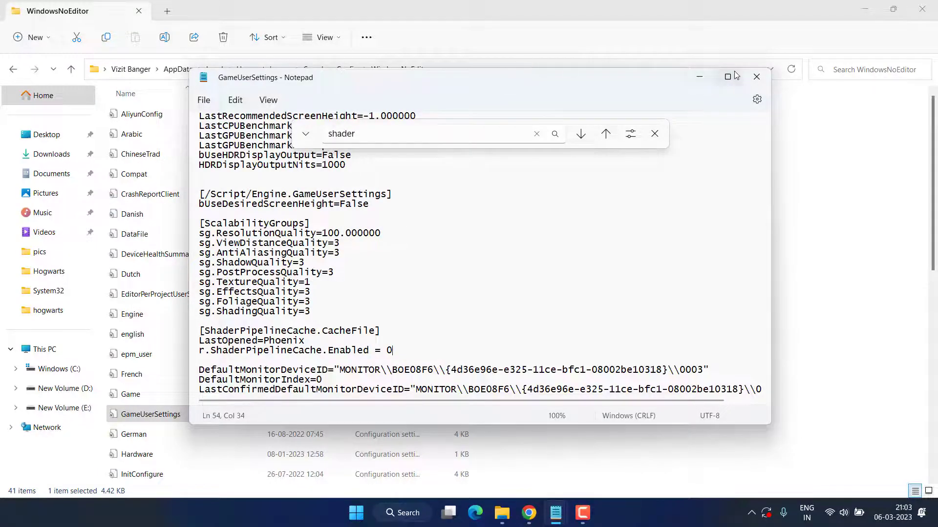
pyautogui.click(756, 77)
# Close the File Explorer window.
pyautogui.click(923, 10)
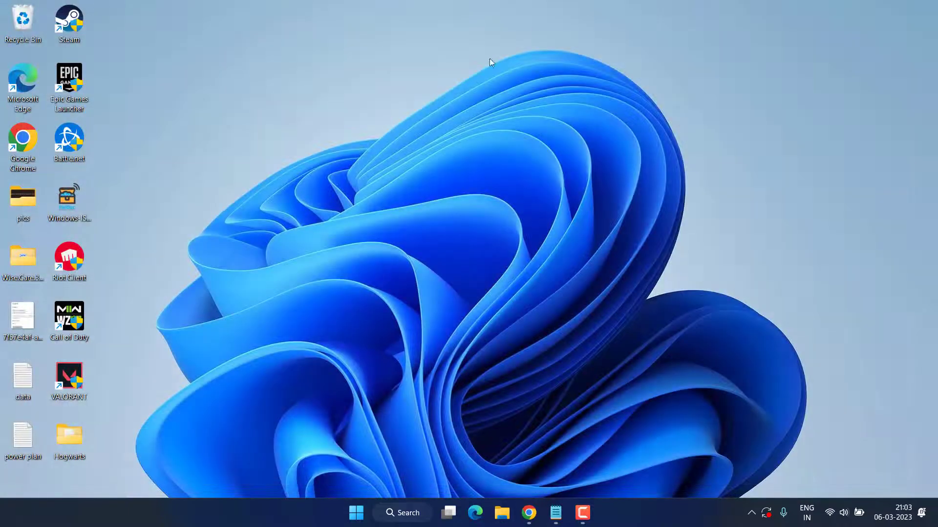